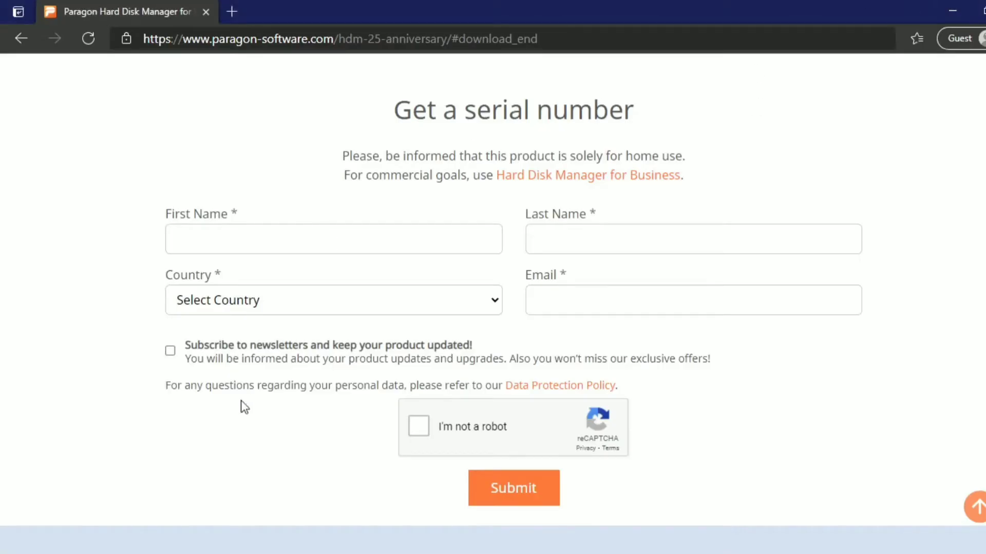
Step: Enter the user's first name, last name and e-mail address on the Paragon serial-number form
click(235, 232)
text(Abhi)
key(Tab)
text(Studio)
text(india)
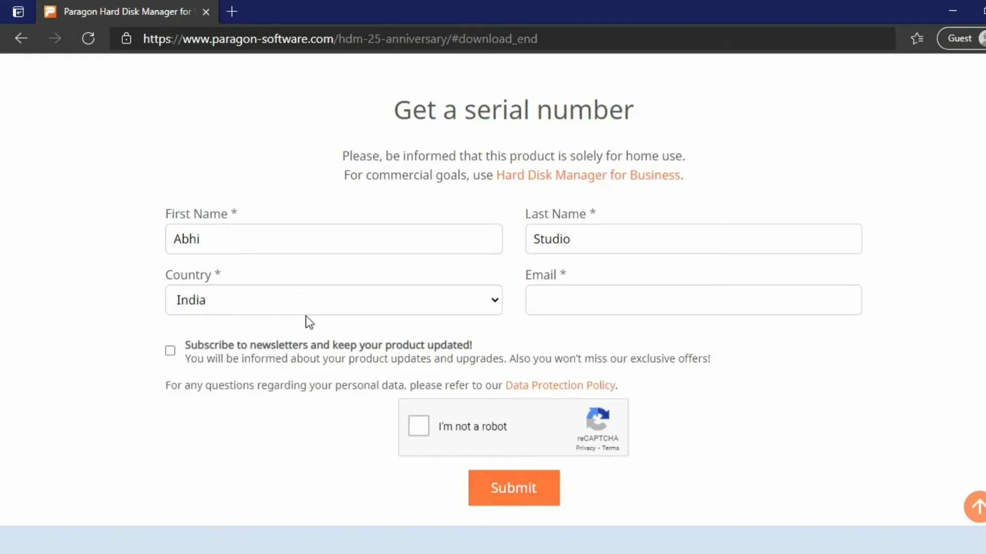
click(596, 301)
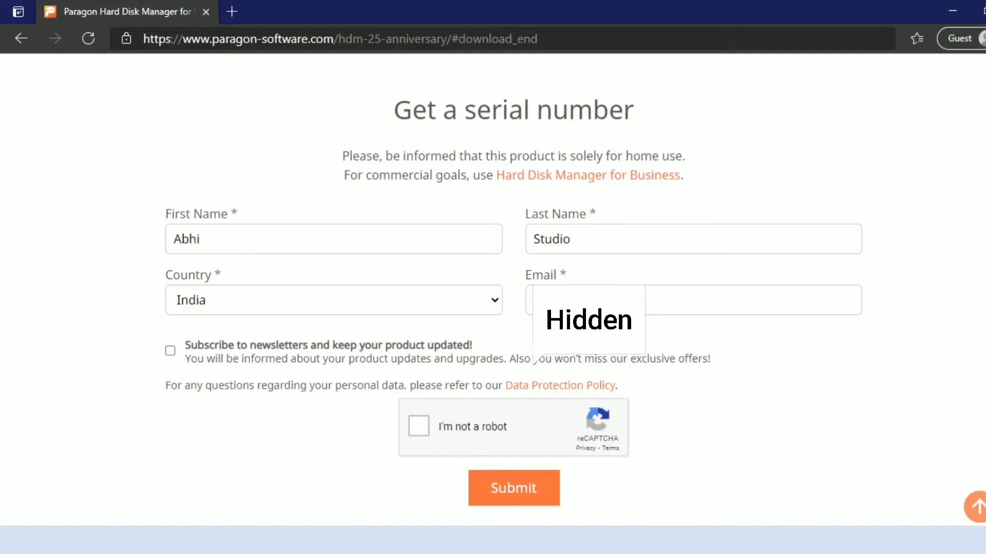
text(l.com)
Step: Pass the reCAPTCHA by selecting the traffic-light tiles, then submit the serial-number request
click(417, 426)
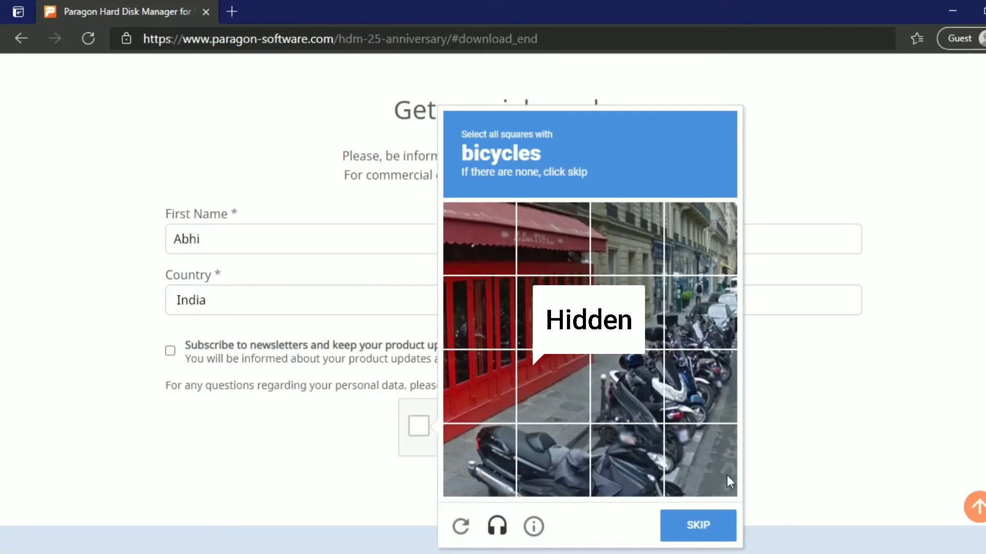
click(693, 528)
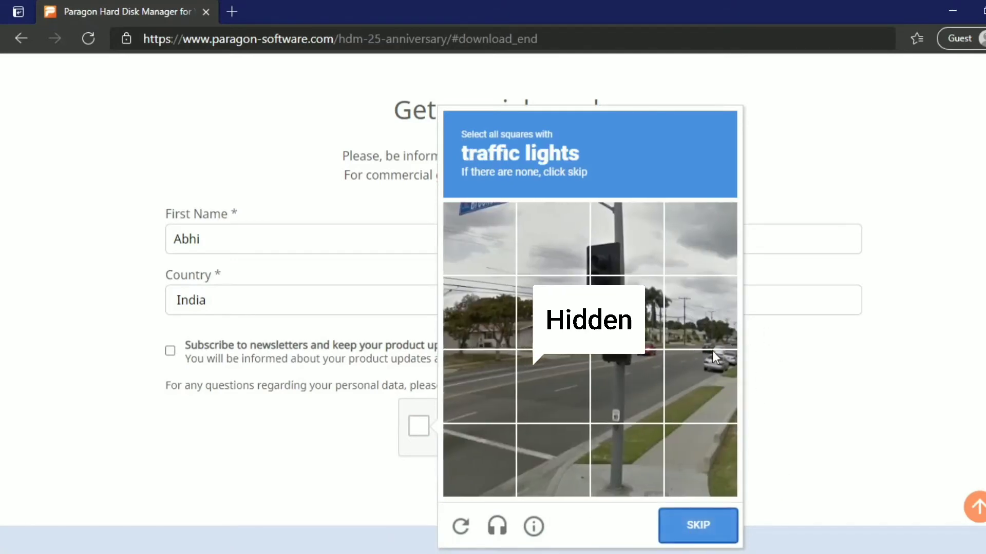
click(647, 341)
click(612, 239)
click(699, 533)
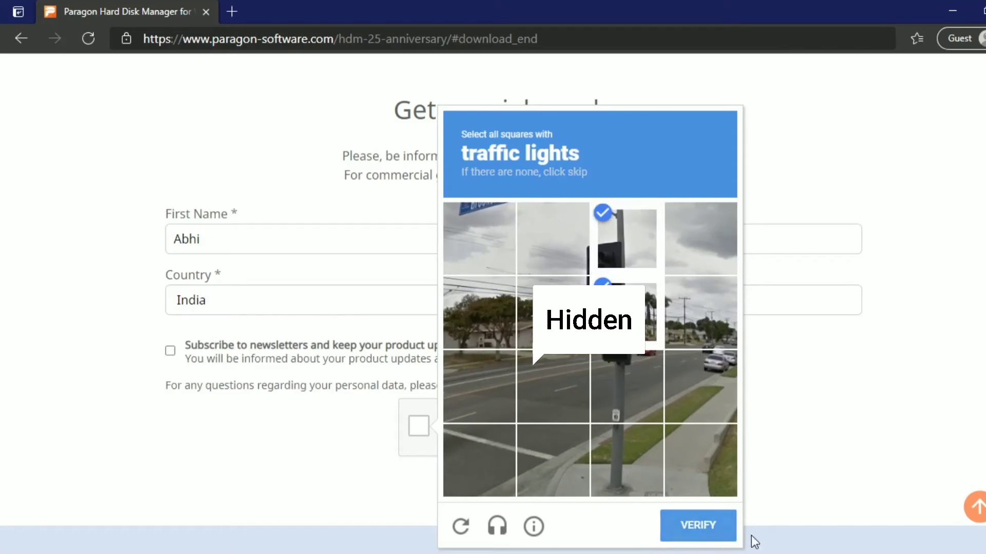
click(533, 493)
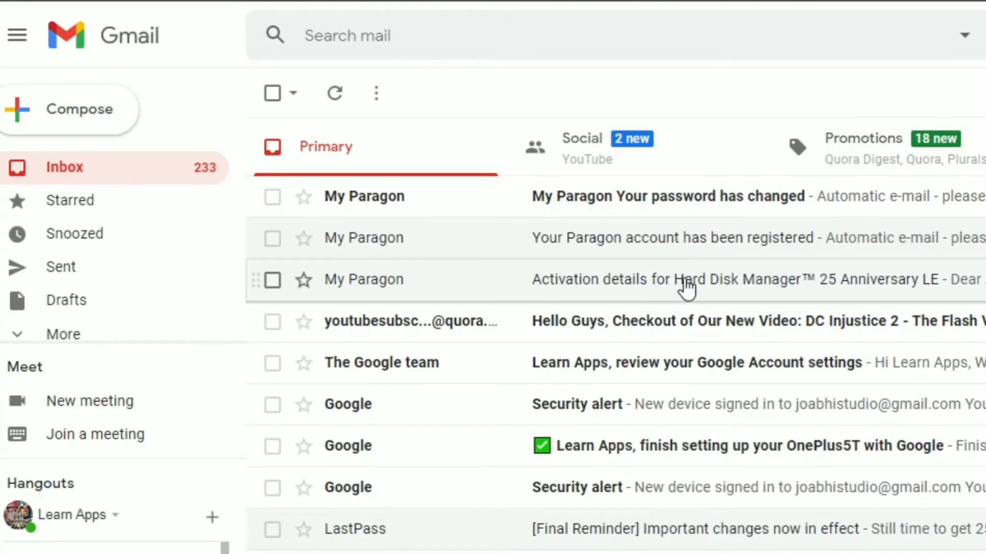
Step: Download the 64-bit Windows installer linked in the 'Activation details' email
click(685, 281)
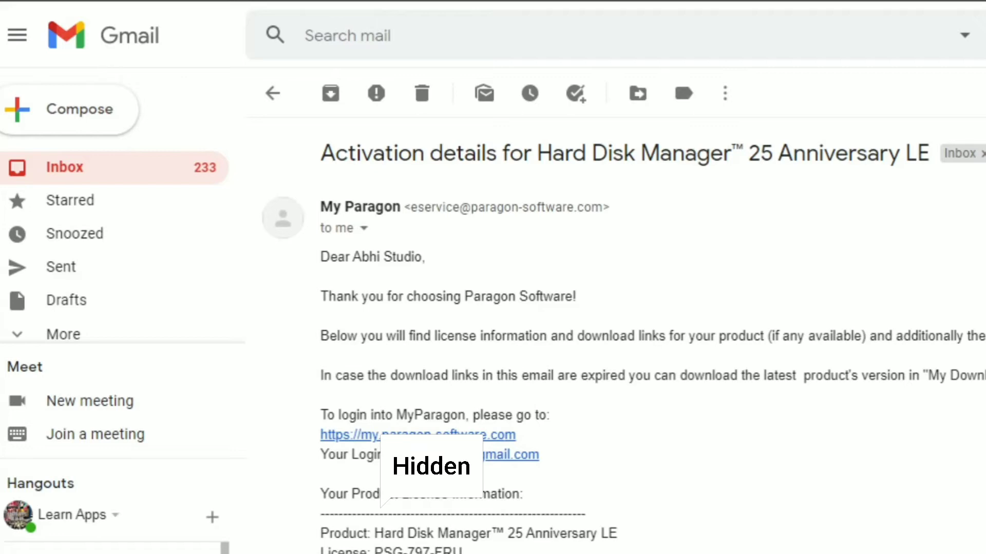
scroll(616, 359, down, 5)
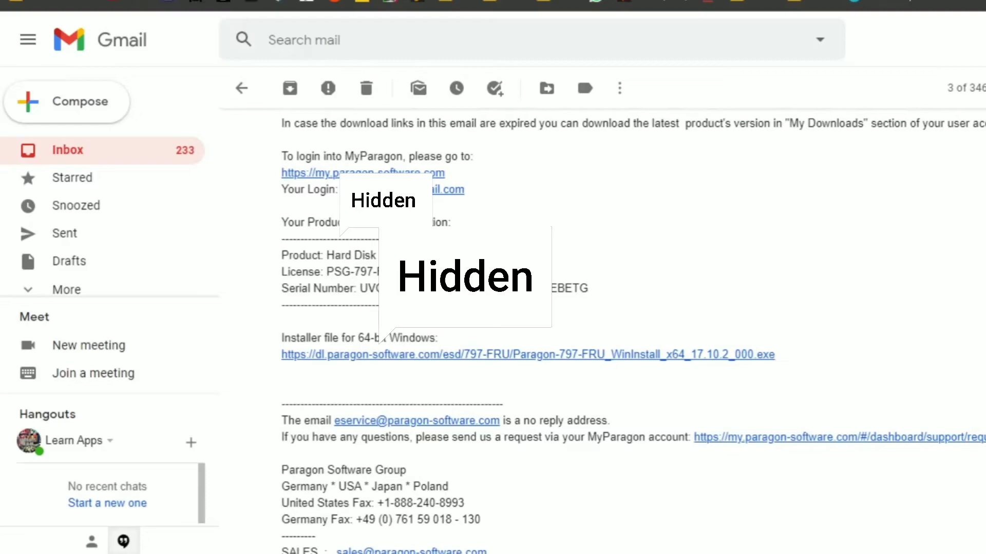
click(506, 358)
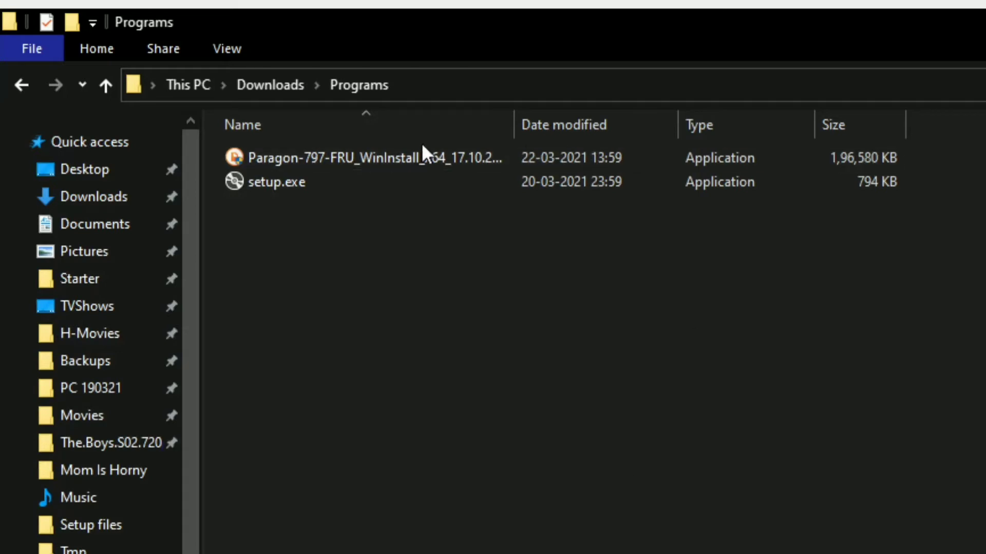
Step: Run the Paragon-797-FRU_WinInstall_x64 installer from Downloads > Programs
double_click(415, 156)
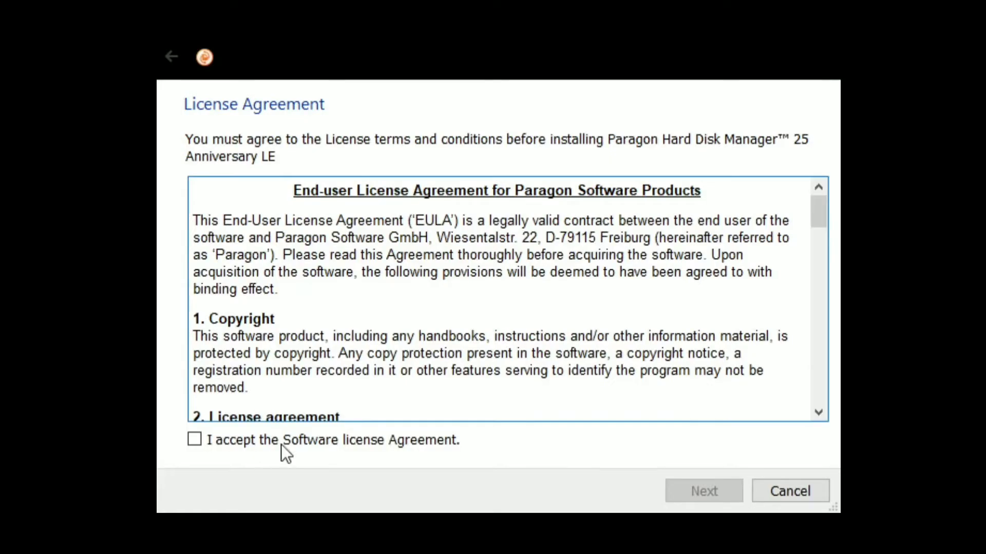
Step: Accept the license agreement and data policy, paste the serial number, and install
click(280, 442)
click(706, 497)
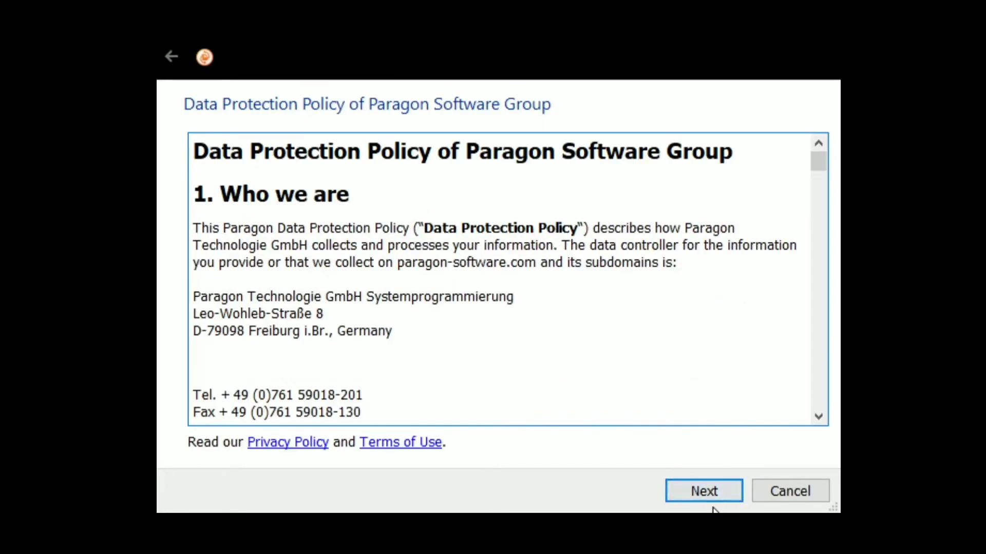
click(712, 498)
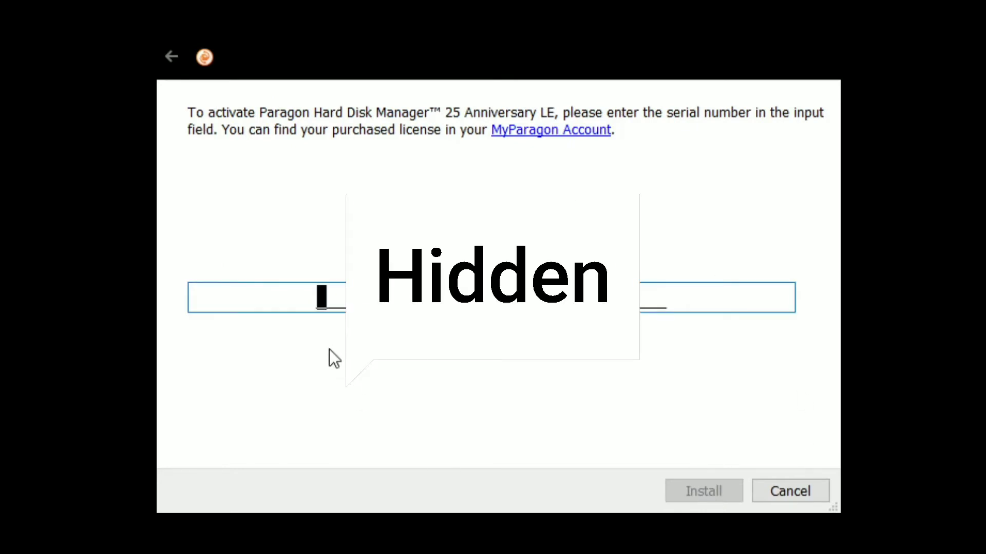
key(ctrl+v)
click(698, 487)
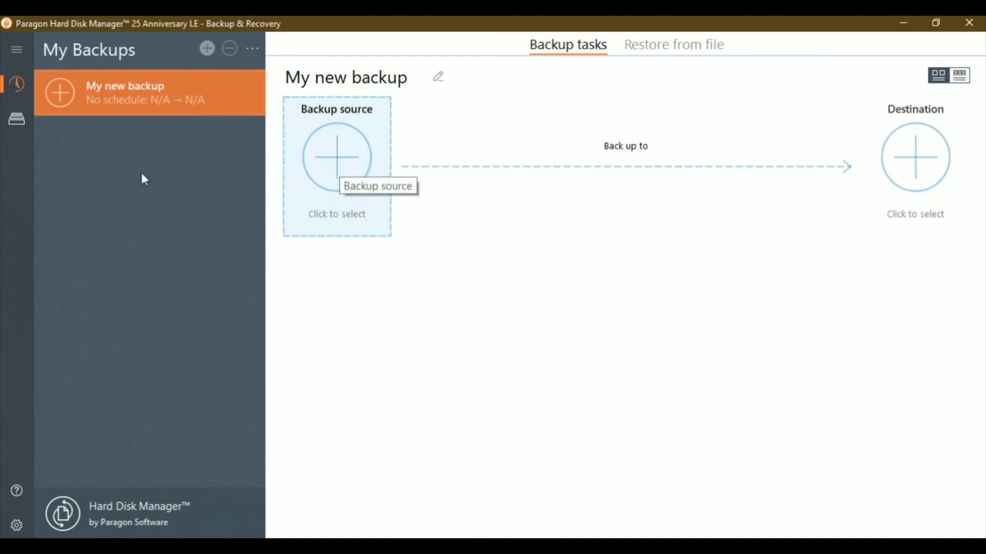
Step: Choose individual disks/volumes with Local Disk (C:) as the backup source
click(325, 194)
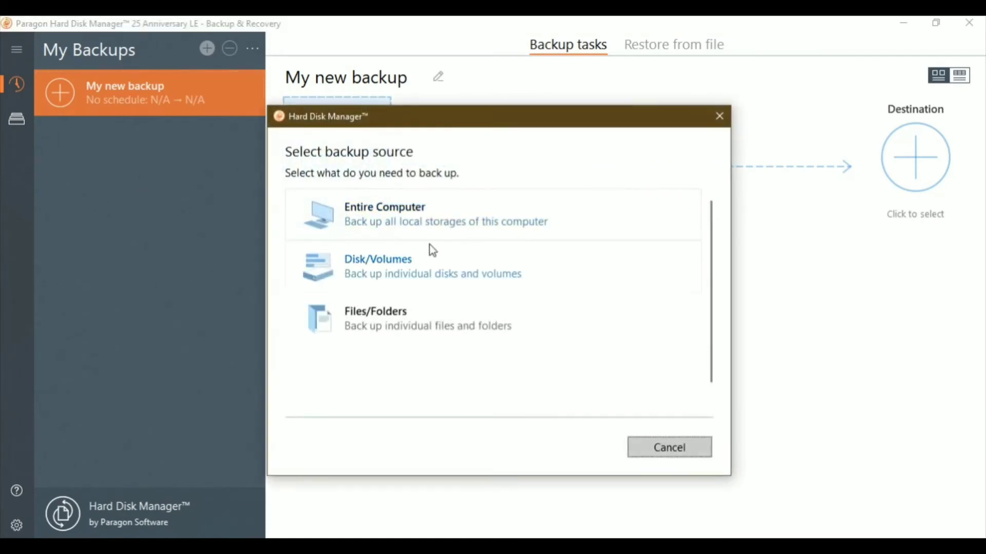
click(388, 277)
click(419, 310)
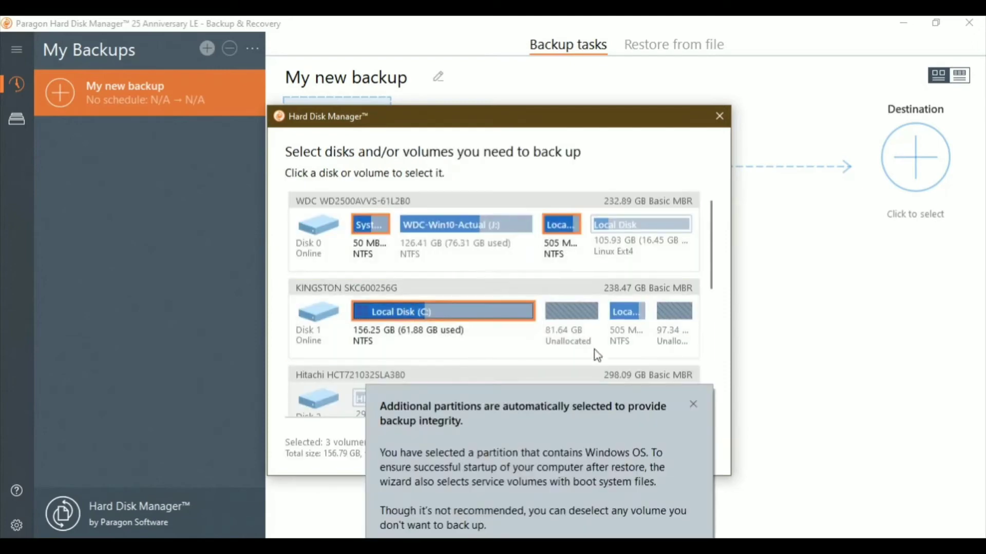
click(691, 406)
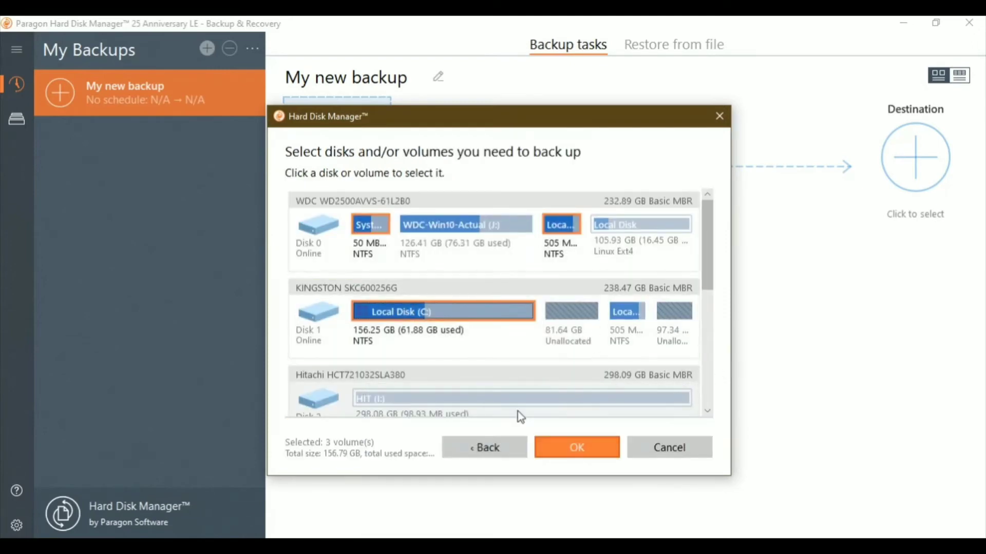
click(578, 451)
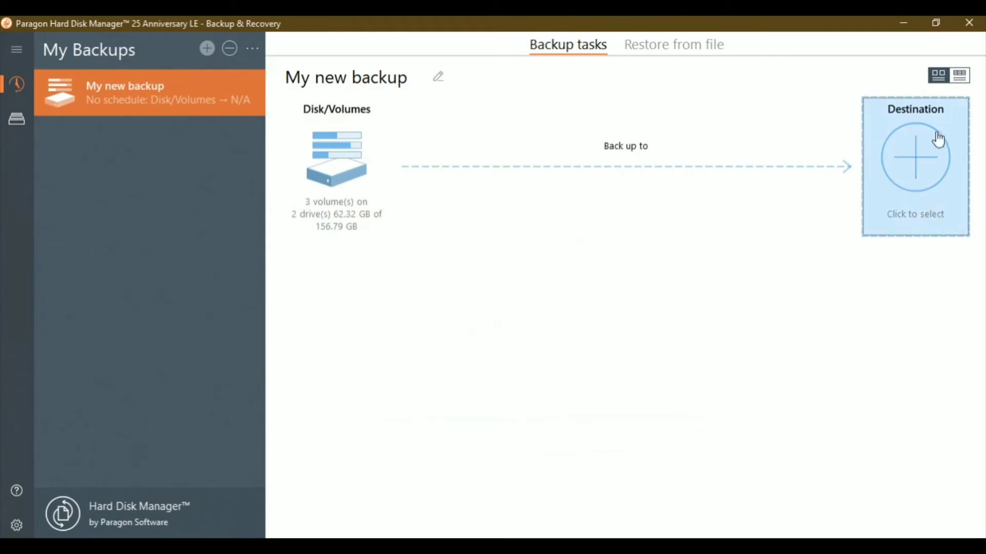
Step: Set the backup destination to F:\Backups\SSD-Windows 10 on external drive D-BKP
click(934, 149)
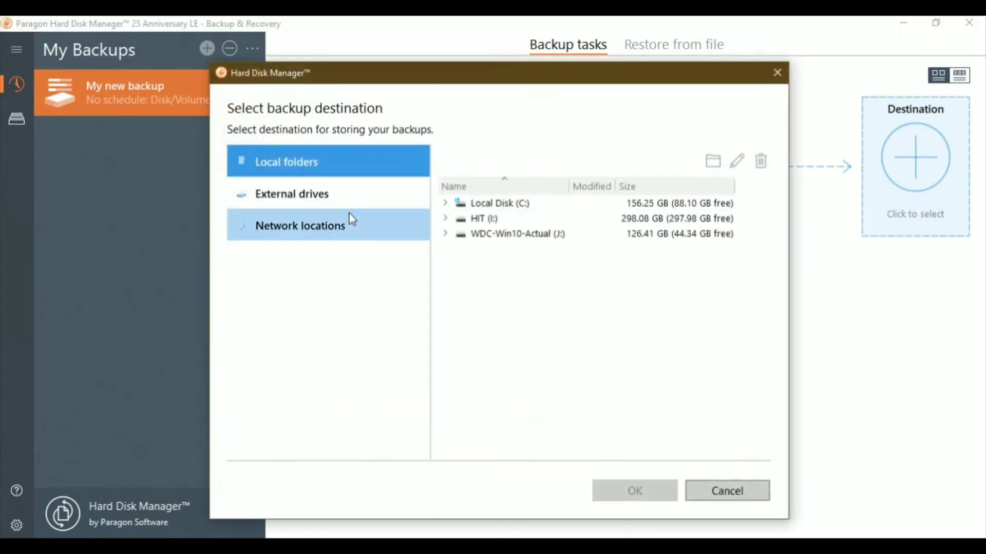
click(329, 195)
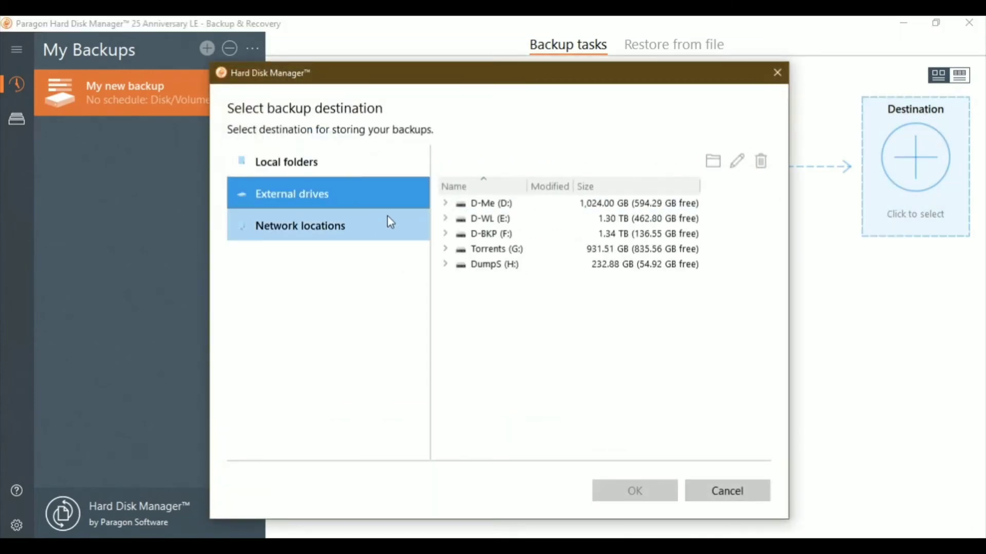
click(488, 235)
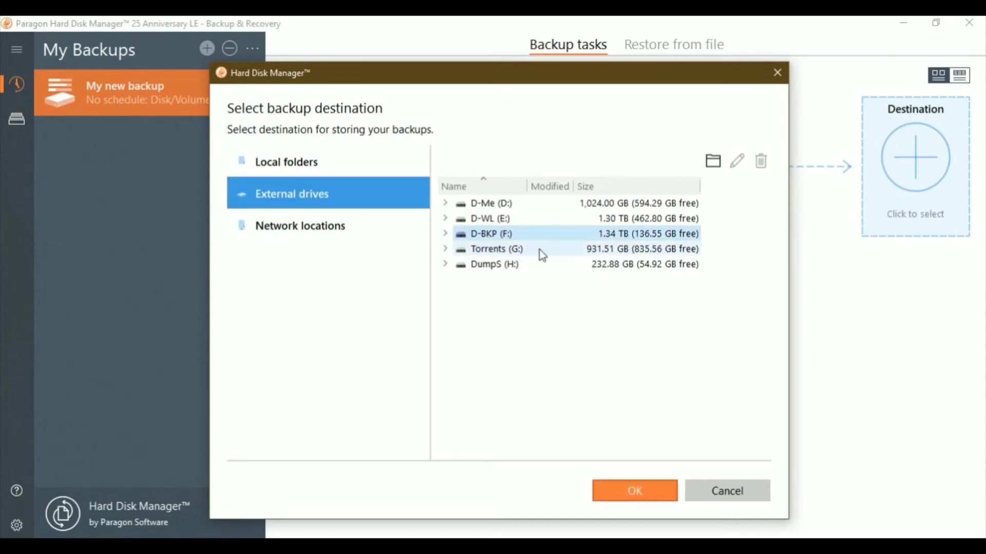
click(445, 235)
double_click(512, 284)
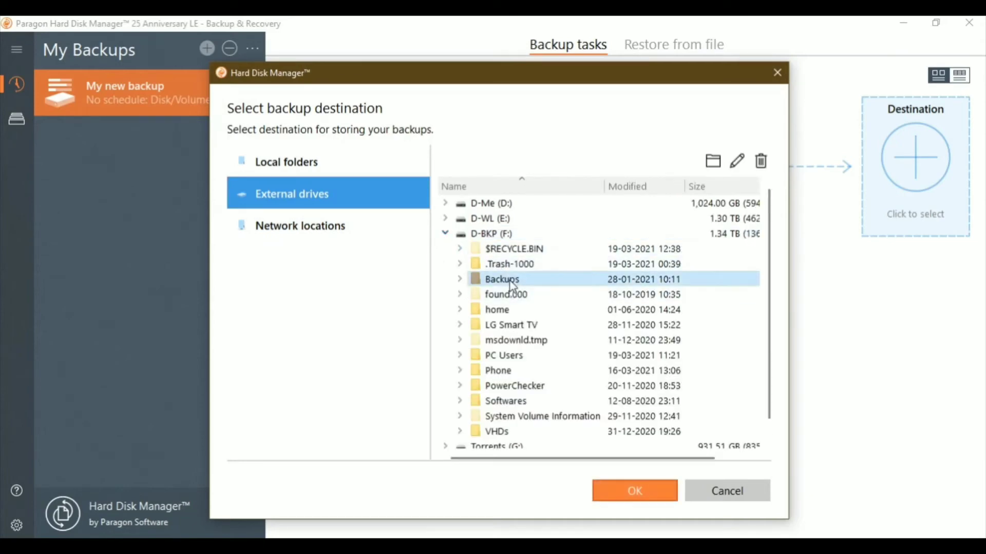
double_click(558, 309)
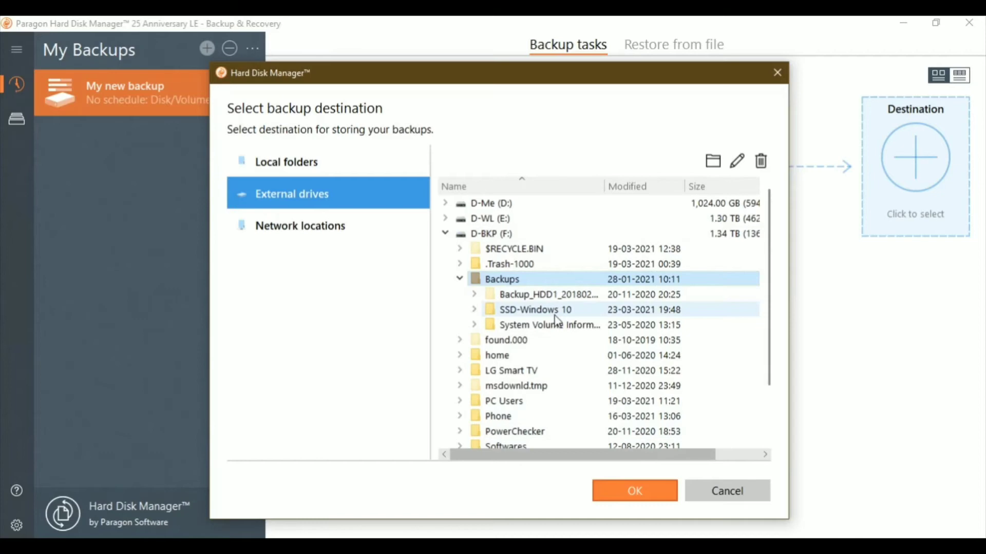
click(643, 485)
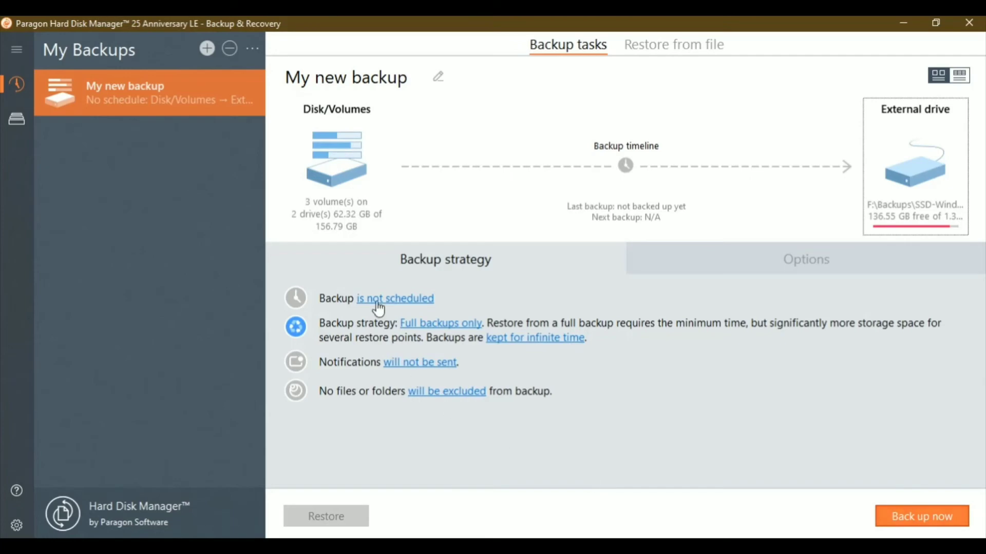
Step: Review the daily, weekly, monthly and event-triggered schedule options for the backup
click(393, 302)
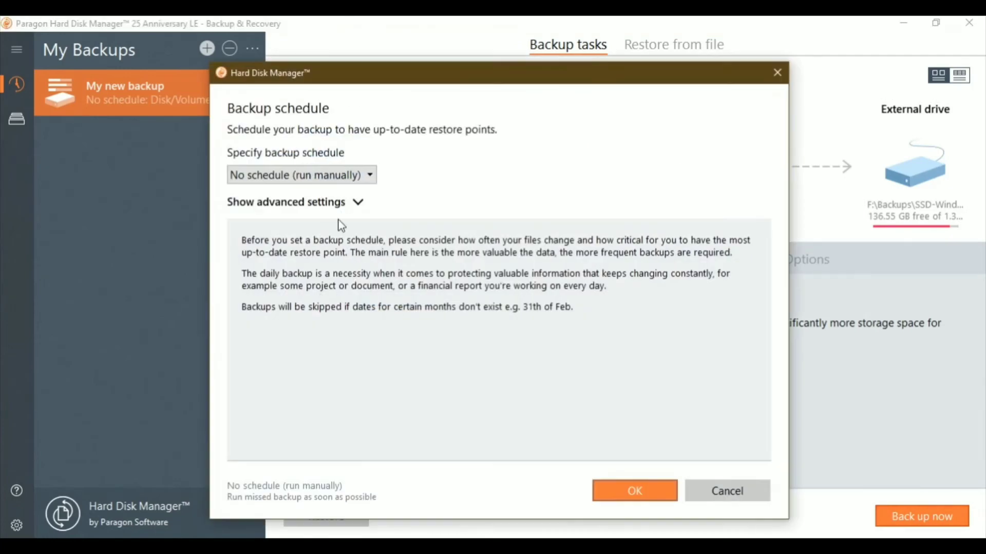
click(324, 175)
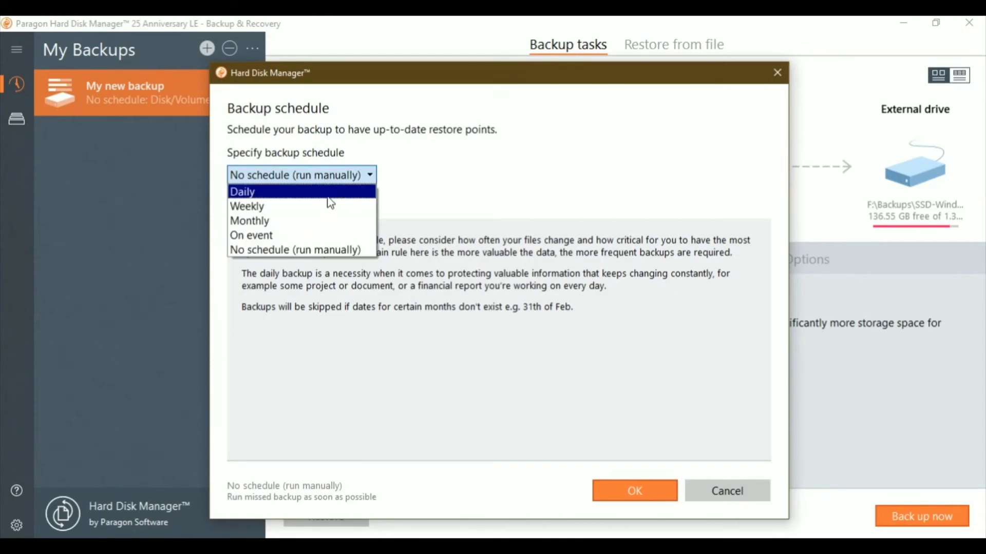
click(328, 194)
click(315, 177)
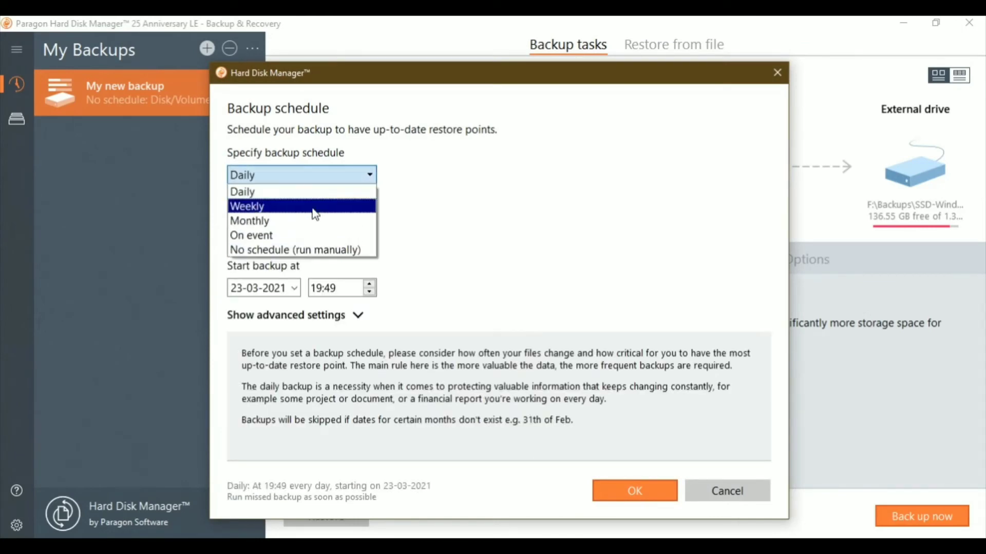
click(314, 207)
click(312, 179)
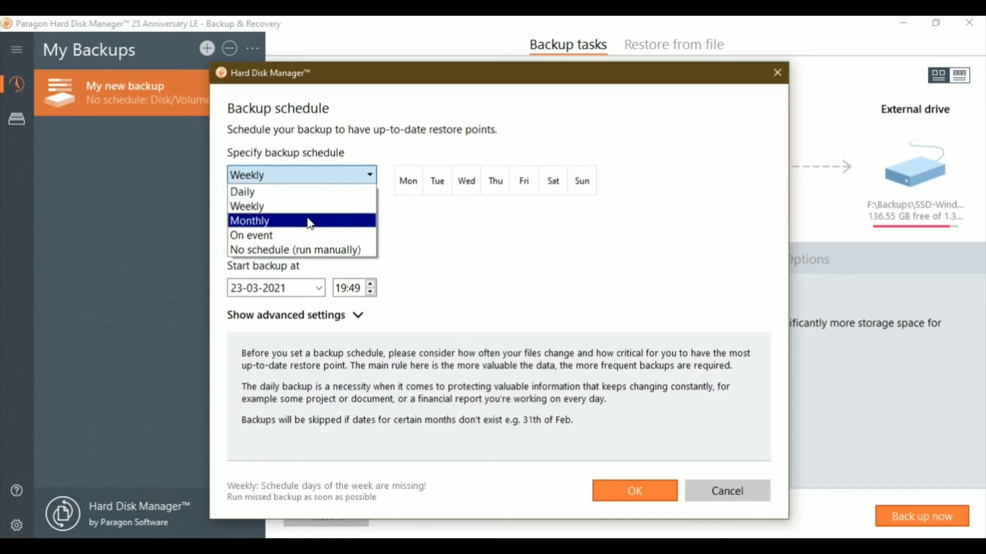
click(311, 221)
click(310, 179)
click(315, 235)
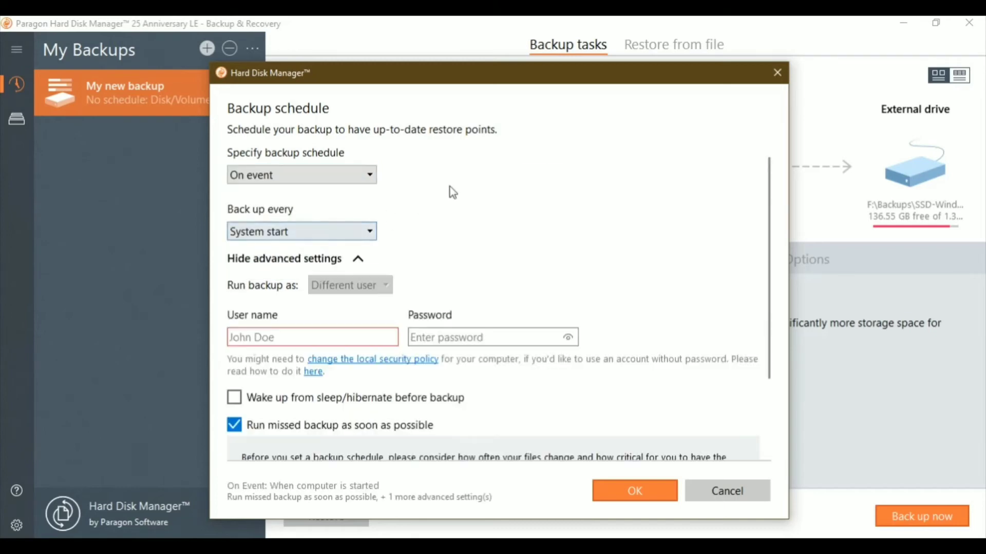
click(277, 236)
click(282, 179)
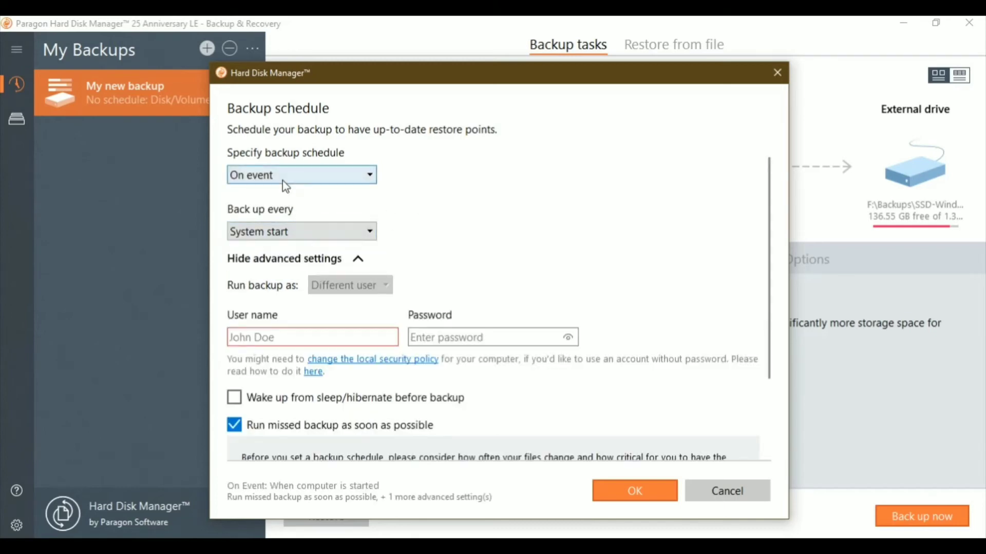
click(313, 181)
click(314, 192)
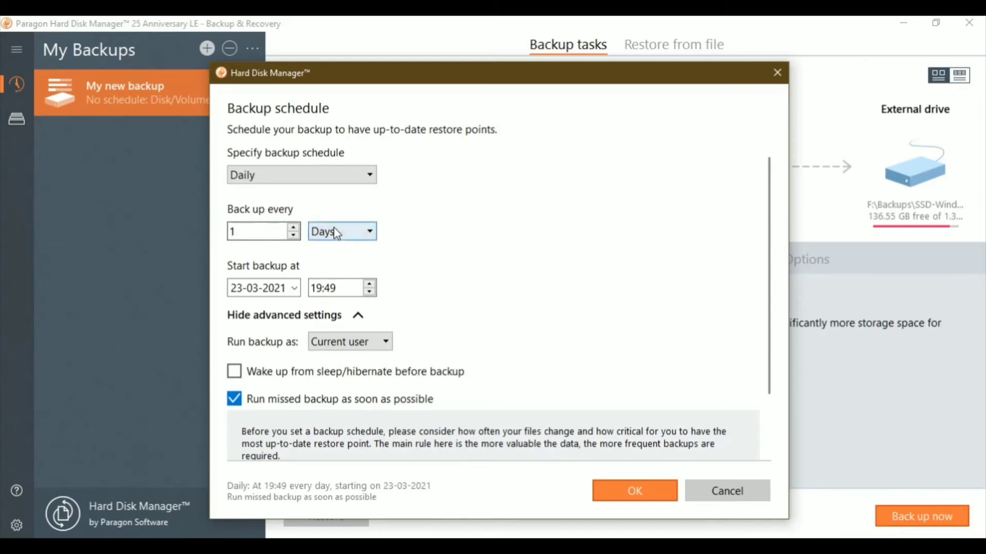
Step: Schedule the backup weekly on Sunday and confirm
click(313, 167)
click(287, 206)
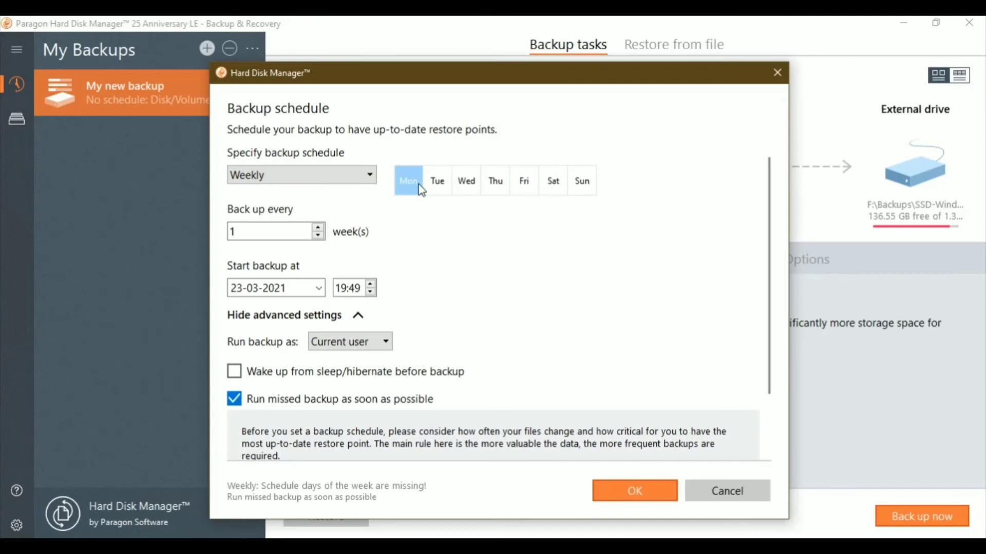
click(582, 182)
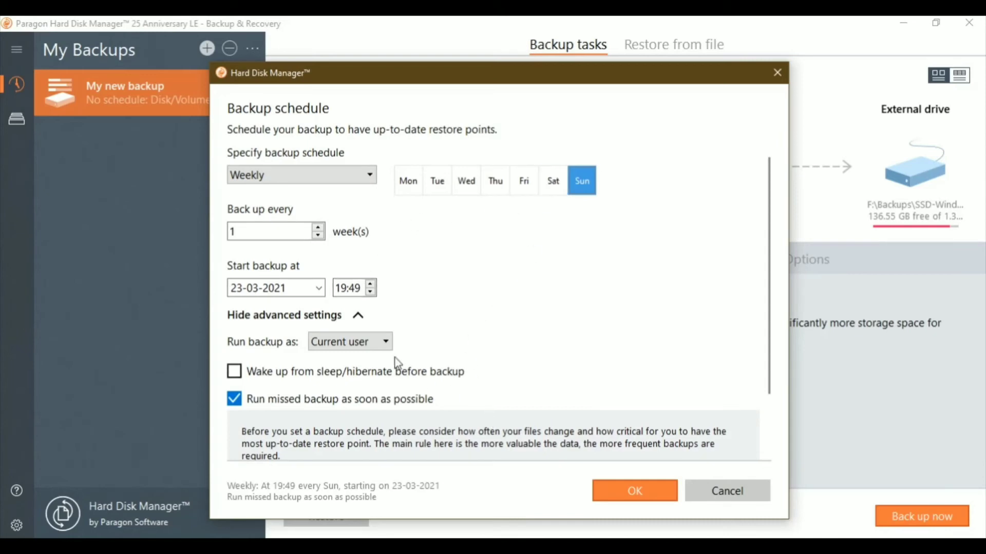
click(654, 497)
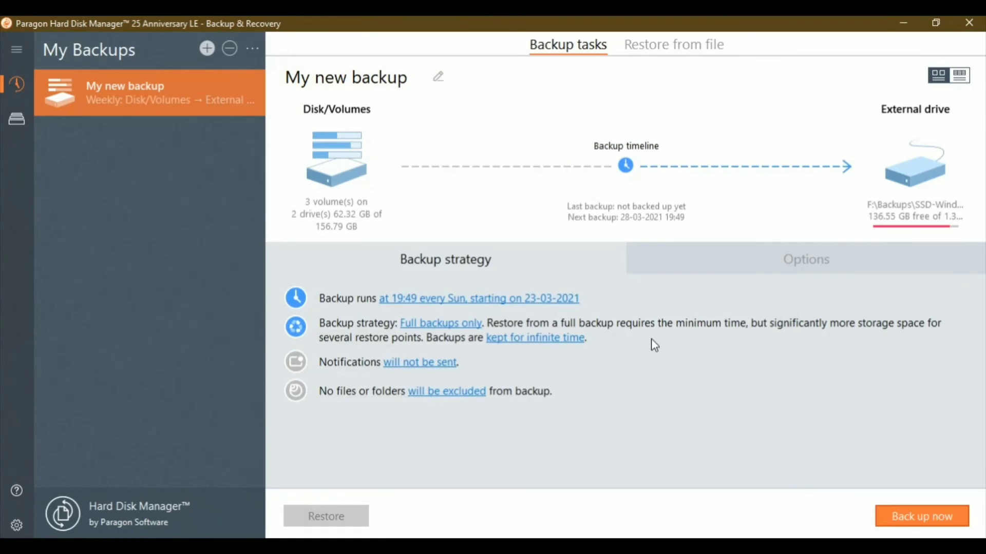
Step: Use the Full backups only strategy and keep backups by number of days, 10
click(434, 324)
click(336, 159)
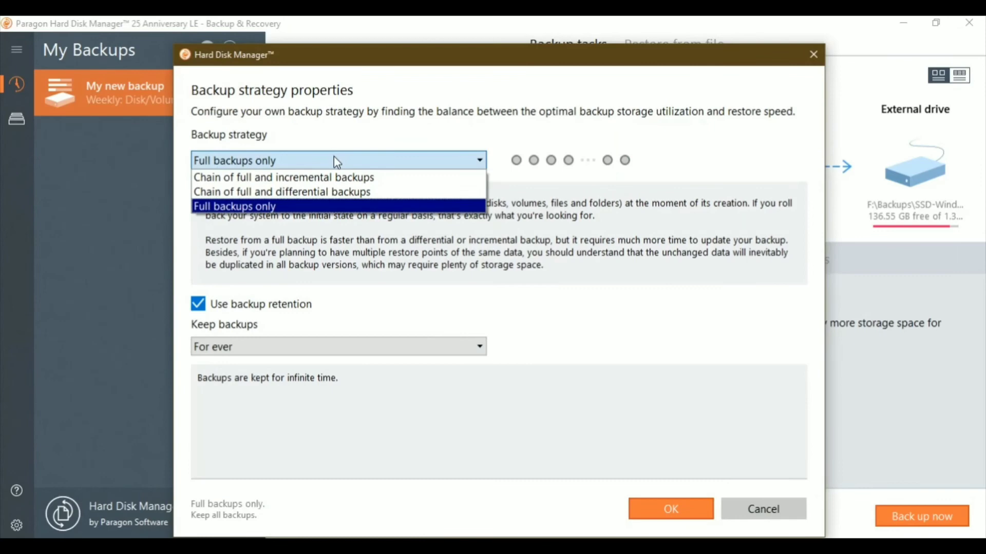
click(394, 204)
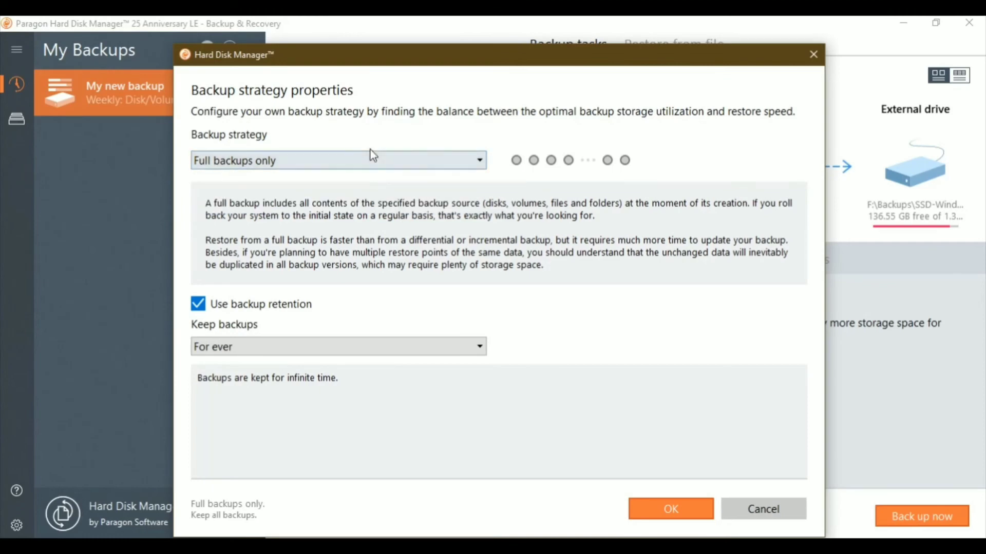
click(344, 345)
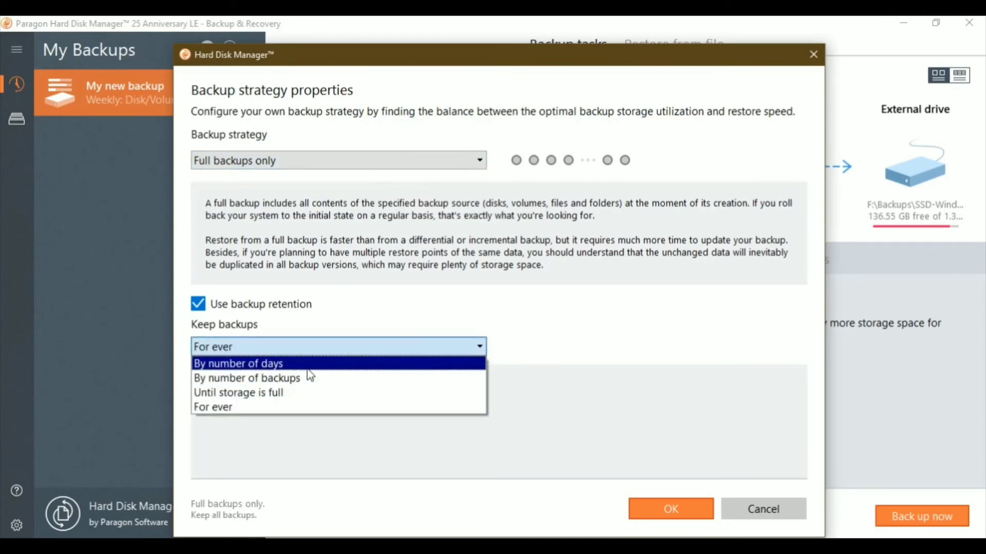
click(307, 369)
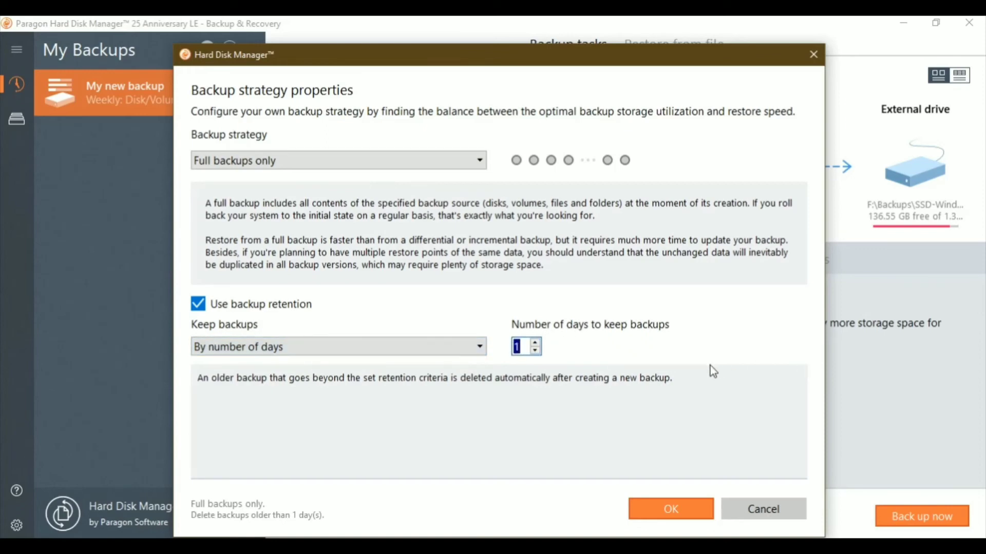
text(10)
click(688, 517)
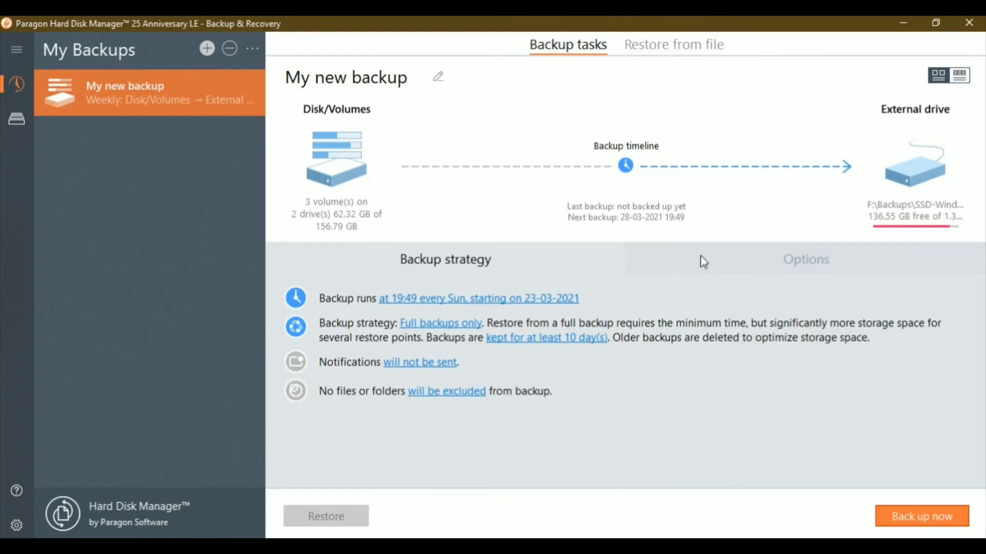
Step: Start 'My new backup' immediately and return to the program window while it completes
click(920, 516)
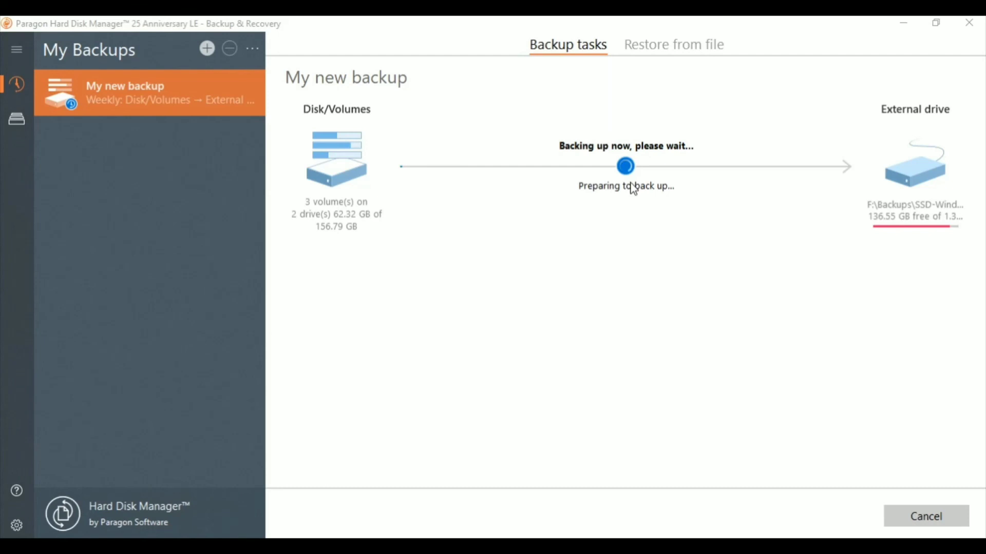
click(778, 458)
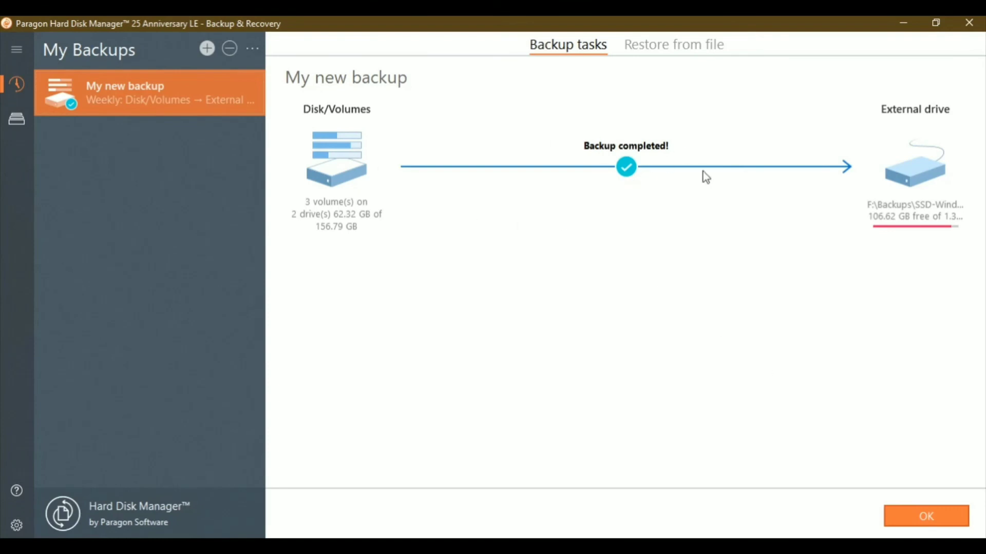
Step: Dismiss the completion notice, check the backup point's status, and open Restore from file
click(925, 515)
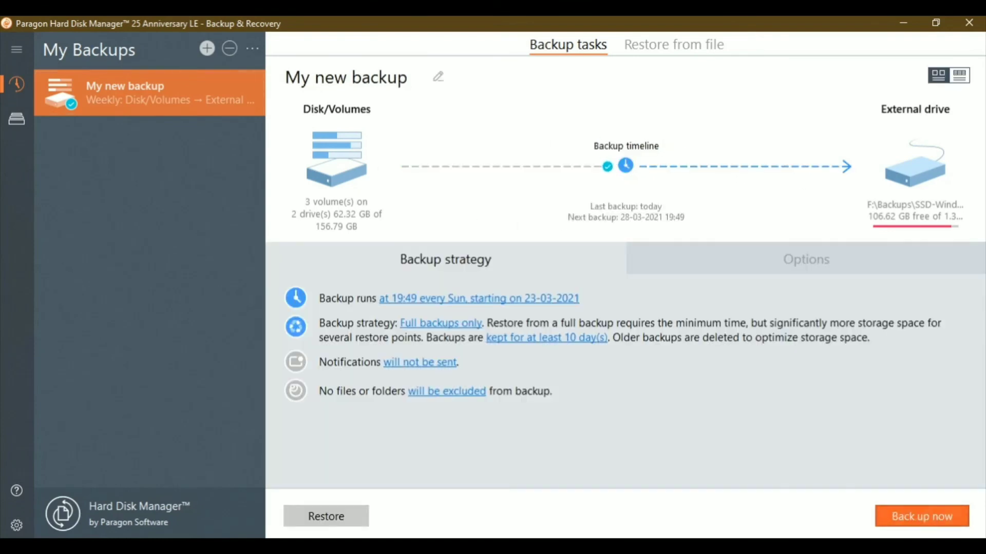
click(607, 167)
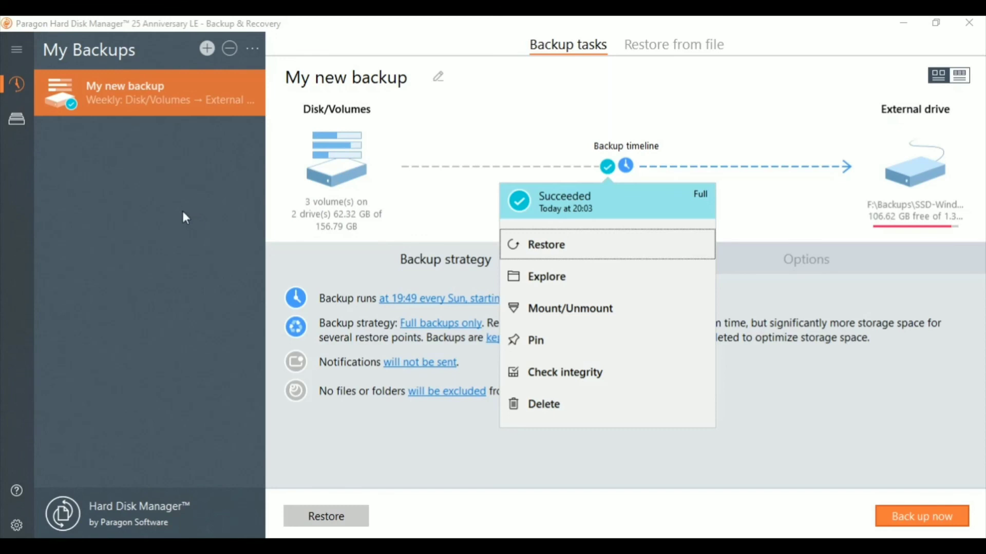
click(694, 52)
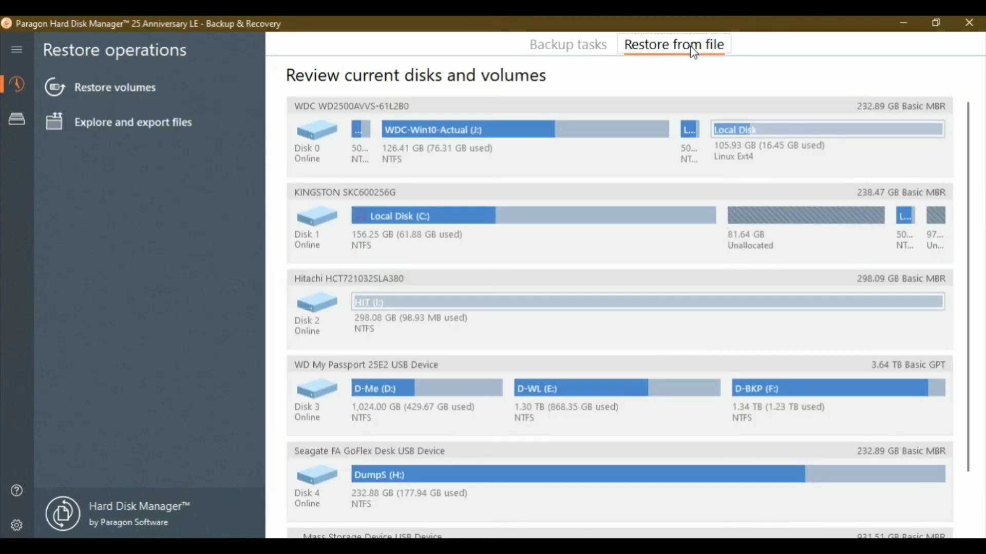